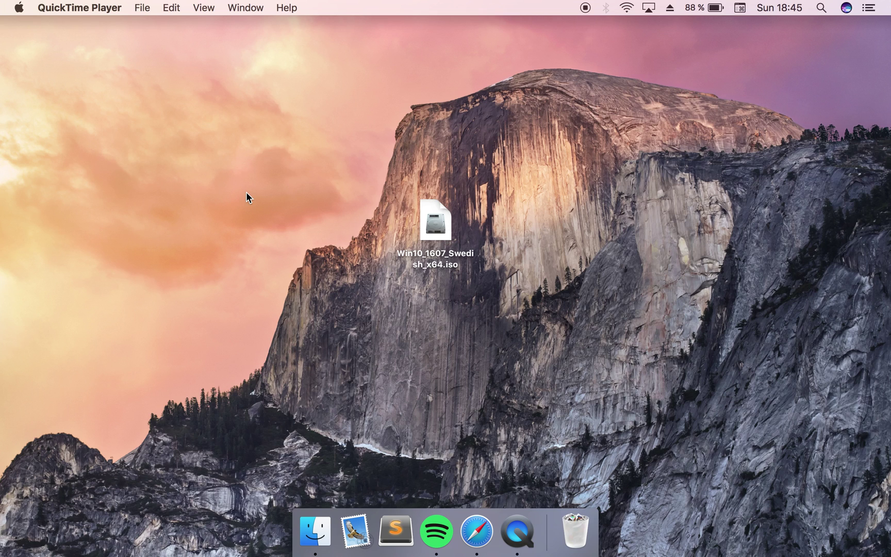
Open Spotlight to search for Boot Camp Assistant
key("super+space")
Launch Boot Camp Assistant by searching 'boot' in Spotlight, then nudge its window left
type("boot")
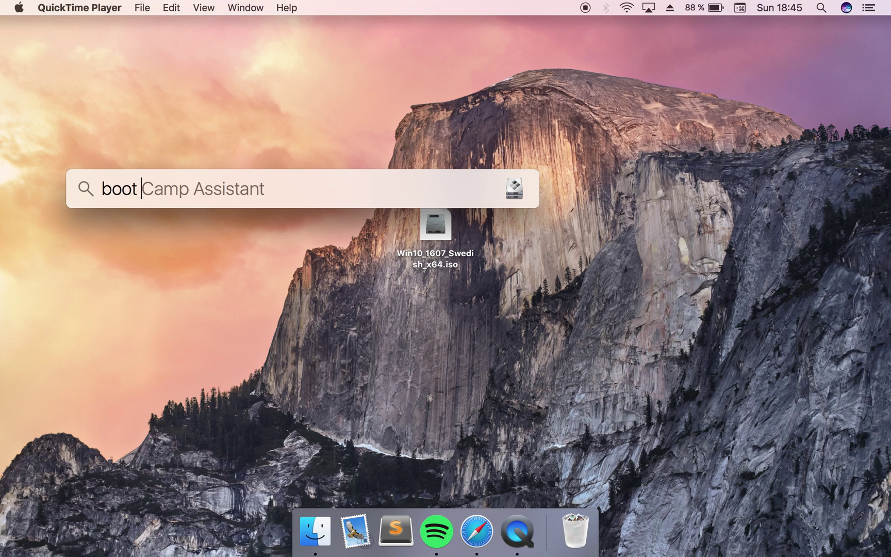
key("Return")
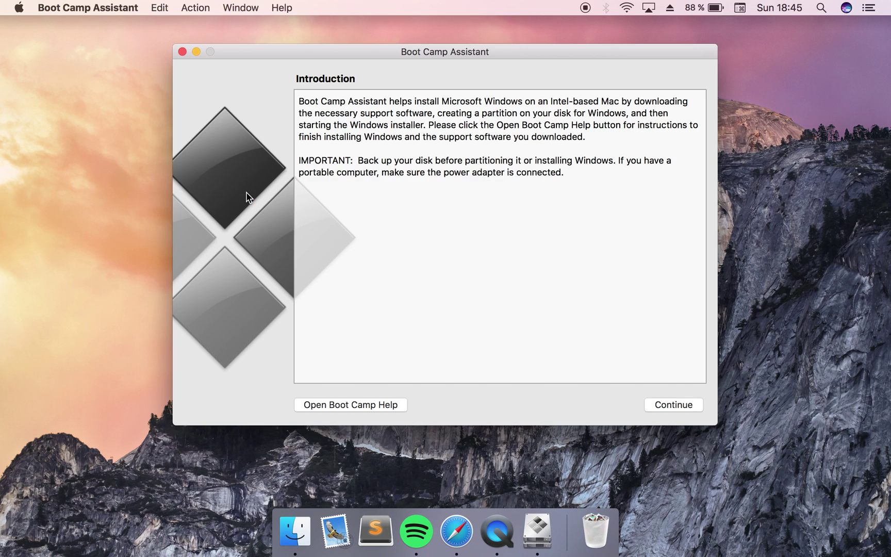
left_click_drag(330, 56, 307, 54)
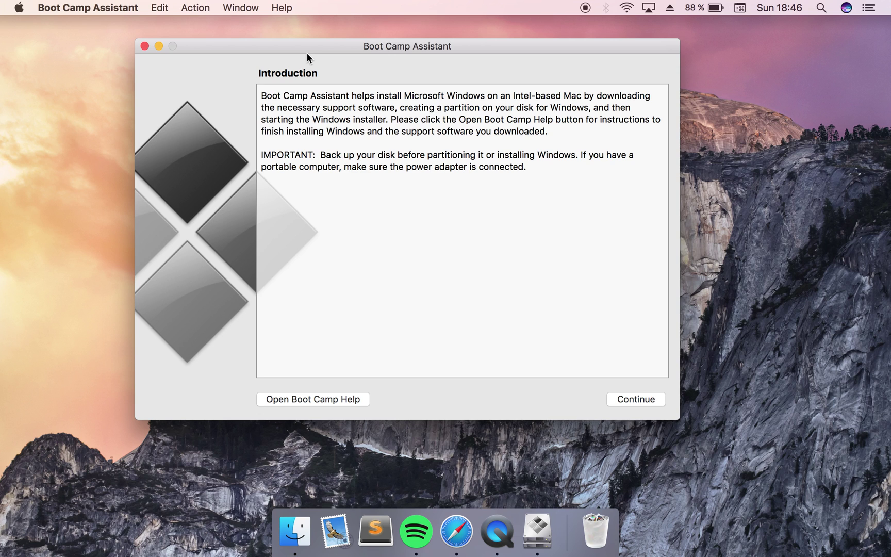
Minimize the Boot Camp Assistant window and reposition the Win10_1607_Swedish_x64.iso icon on the desktop
left_click_drag(281, 50, 507, 50)
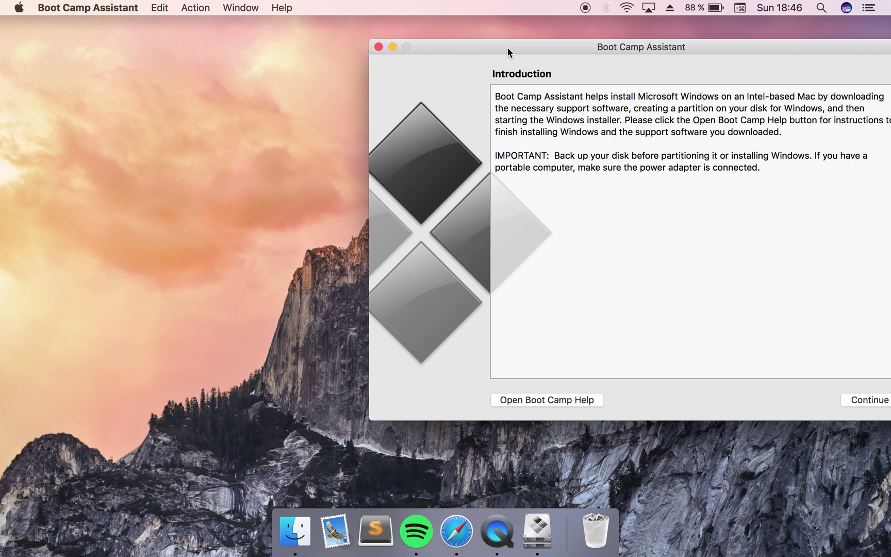
left_click(391, 45)
left_click_drag(439, 232, 321, 193)
left_click(410, 211)
left_click(324, 195)
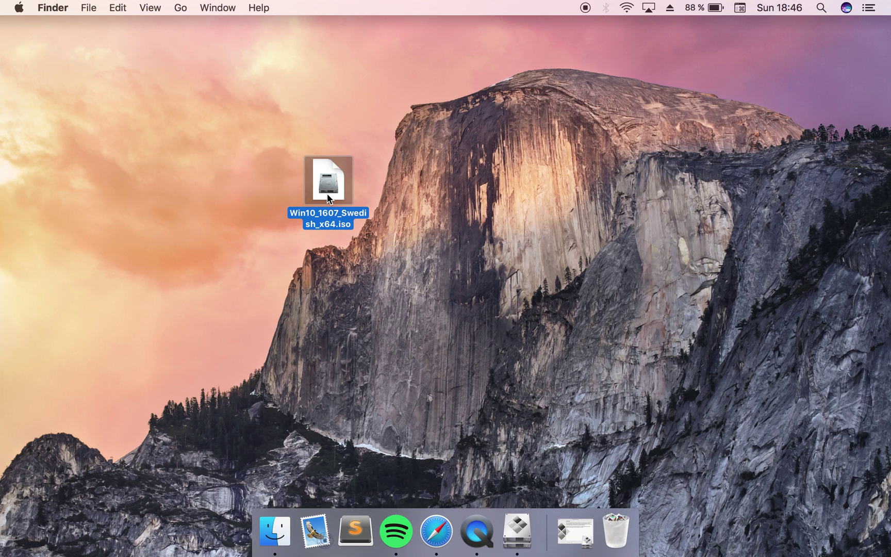
left_click(415, 216)
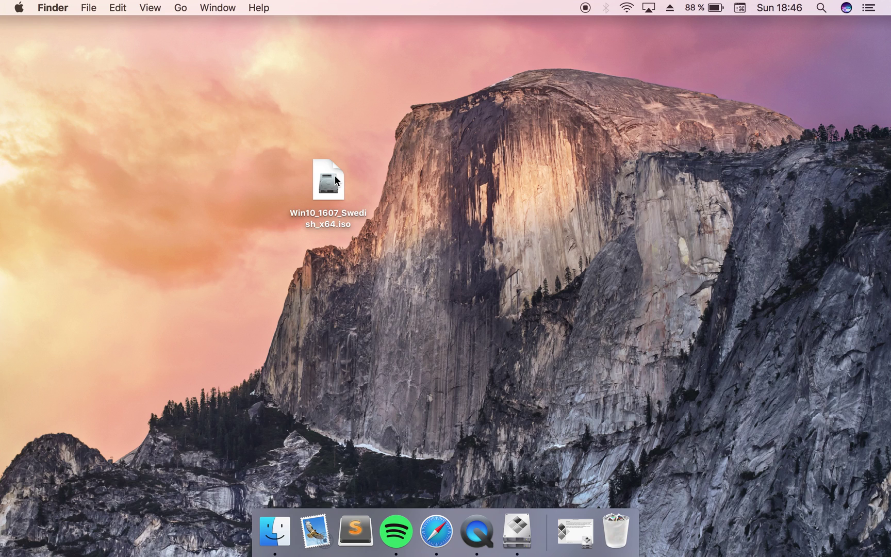
left_click_drag(335, 178, 429, 203)
left_click(493, 147)
In Safari, search Google for 'windows 10 iso' and open Microsoft's ISO download page
left_click(431, 517)
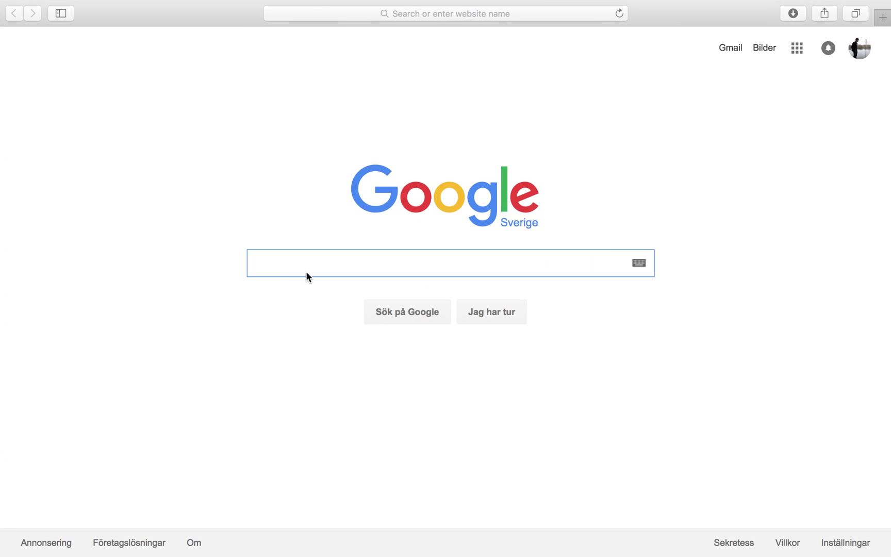
type("windows 10 is")
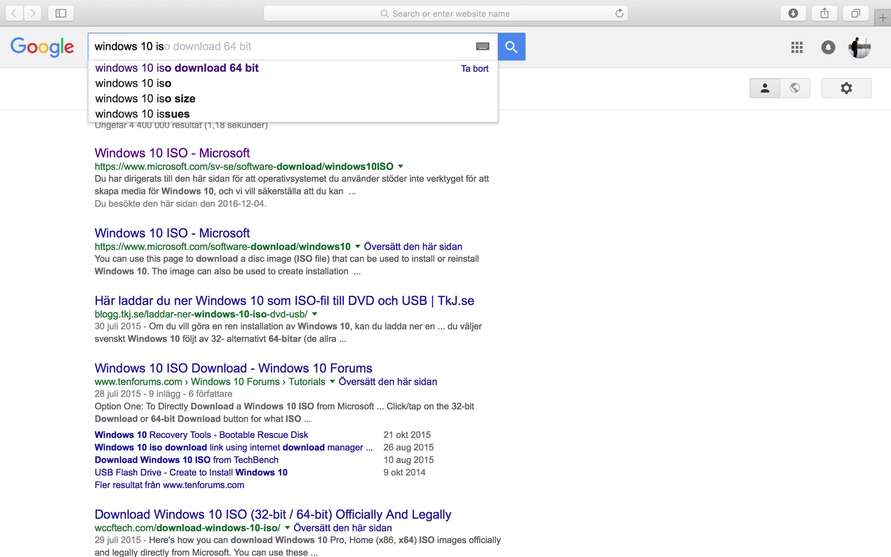
key("Return")
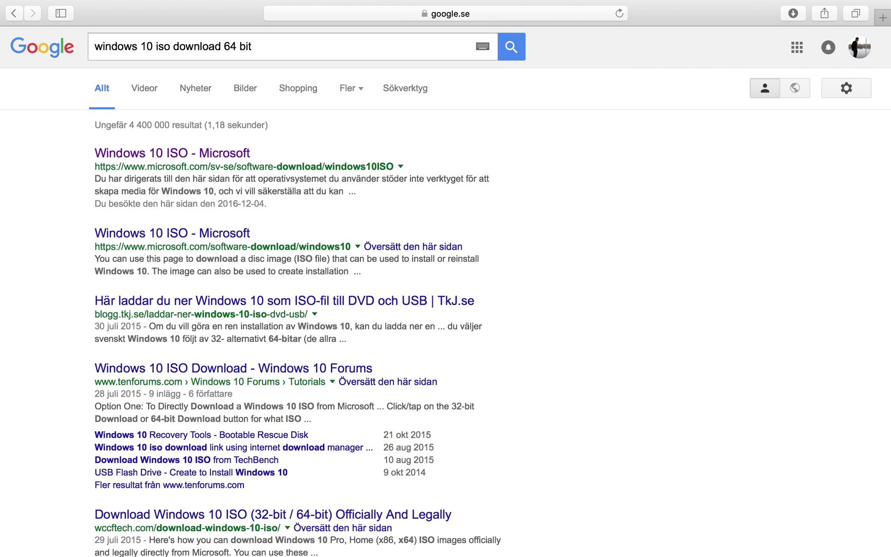
left_click(194, 157)
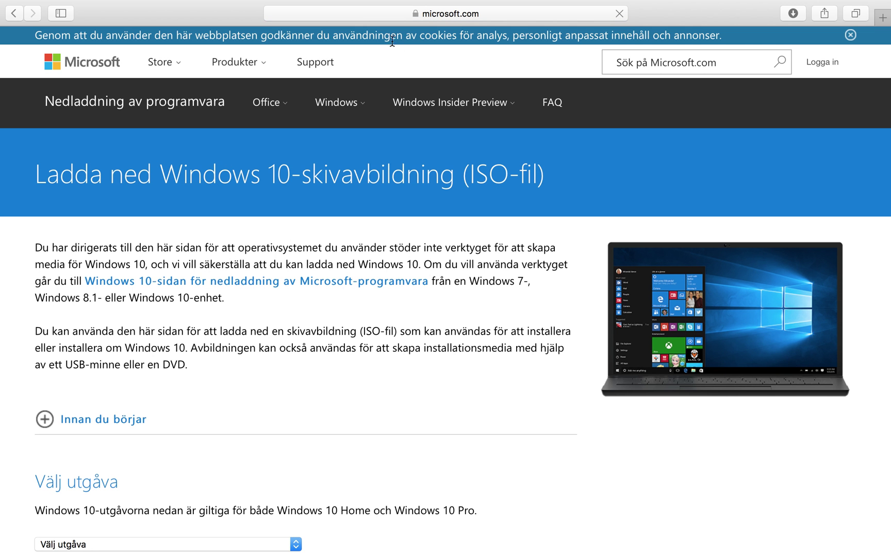
left_click(431, 15)
left_click(170, 444)
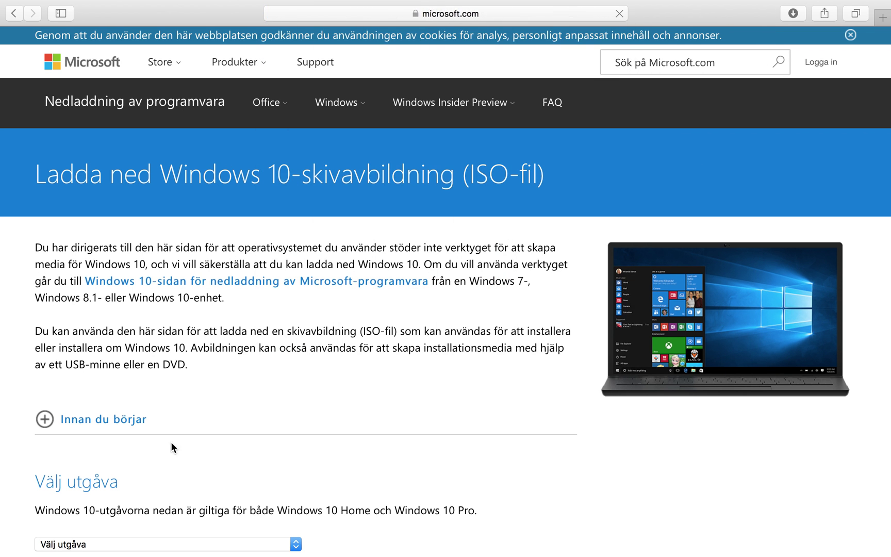
scroll(171, 443, "down", 5)
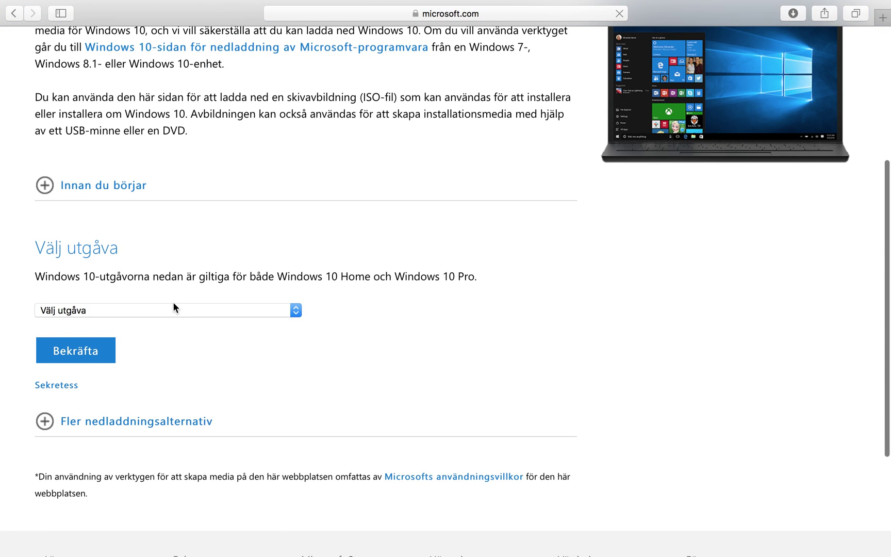
Select the Windows 10 edition and confirm it with Bekräfta
left_click(172, 310)
left_click(137, 267)
left_click(142, 310)
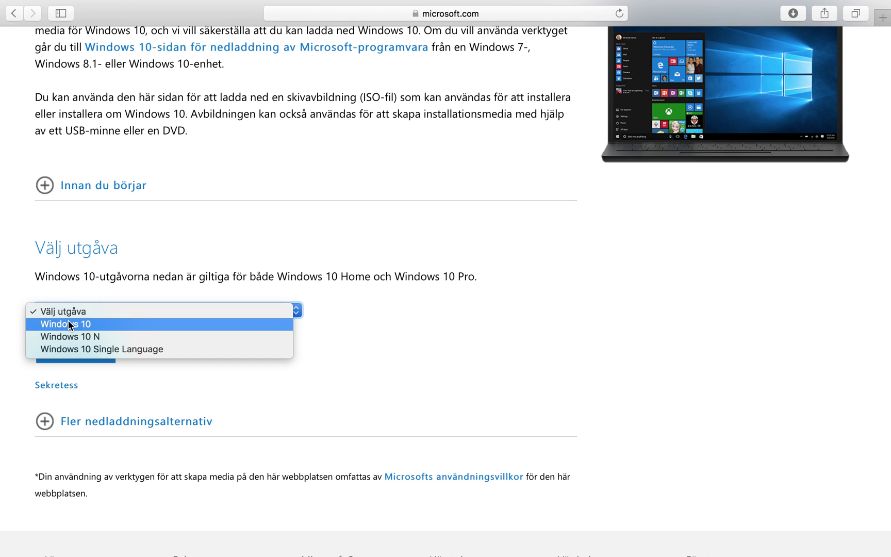
left_click(88, 324)
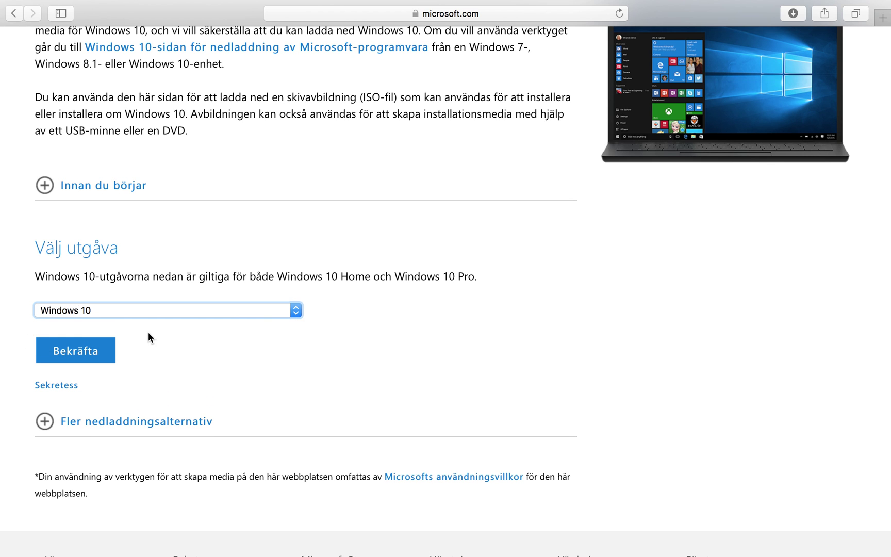
scroll(148, 330, "down", 3)
left_click(100, 278)
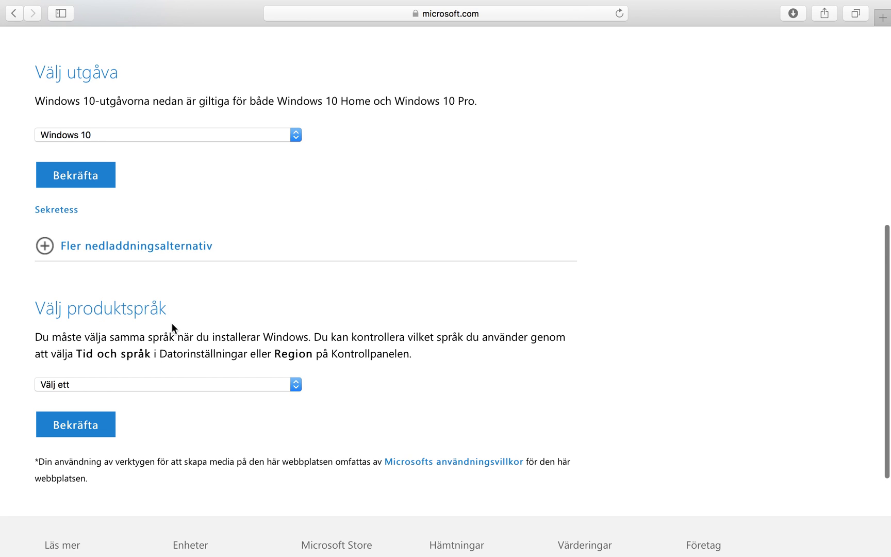
Look through the product language list without choosing one, then return to the desktop
scroll(171, 325, "down", 2)
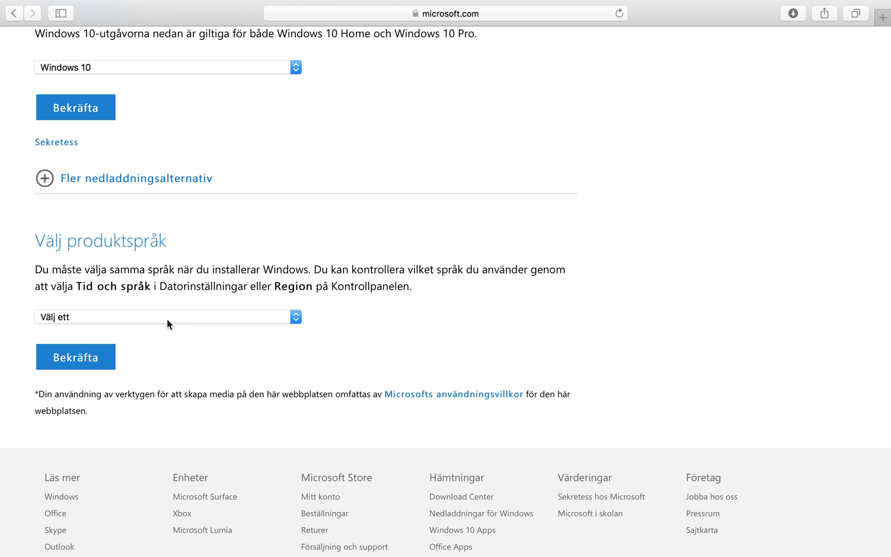
left_click(167, 318)
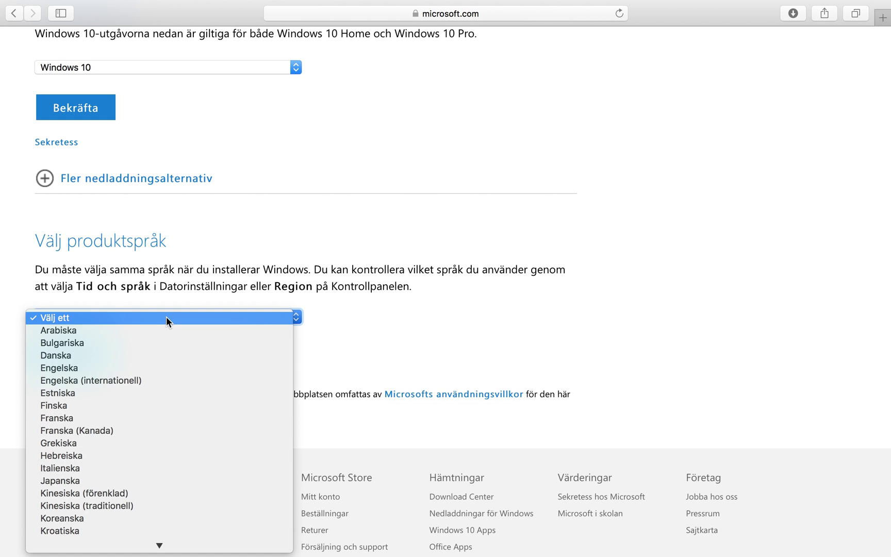
scroll(107, 422, "down", 3)
left_click(108, 422)
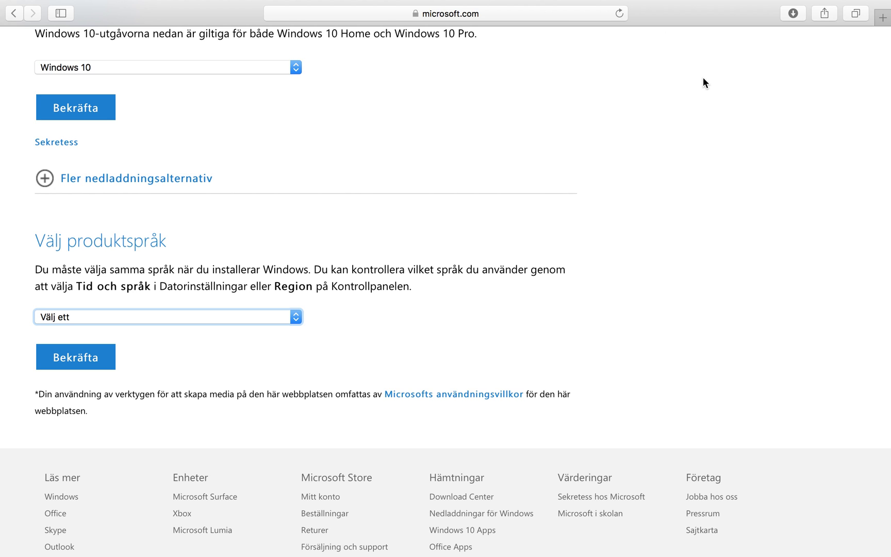
scroll(703, 79, "up", 10)
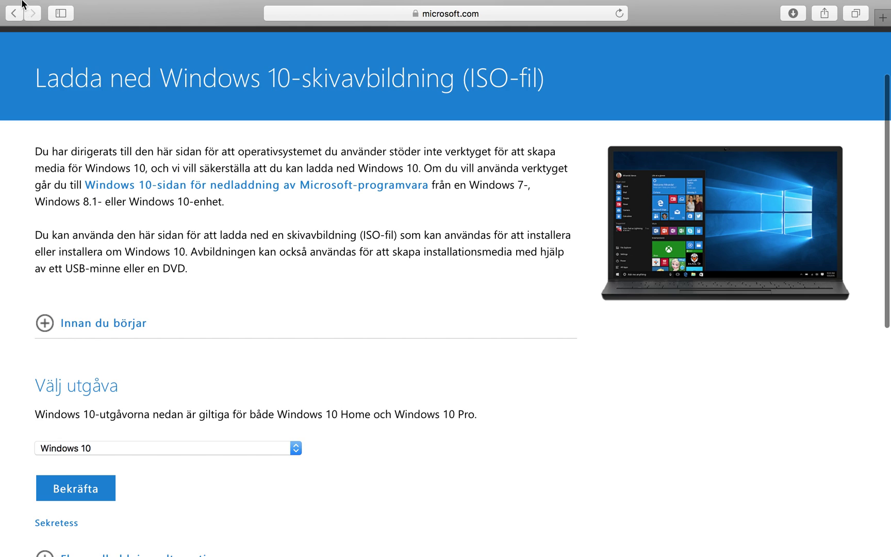
key("ctrl+Left")
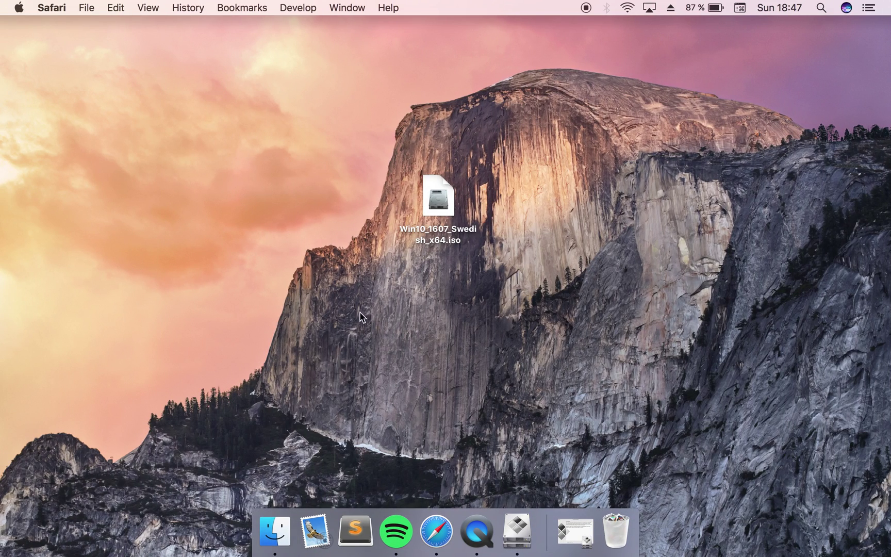
Restore Boot Camp Assistant from the Dock, reposition its window, and continue past the introduction
left_click(516, 522)
left_click_drag(569, 55, 234, 47)
left_click_drag(341, 39, 412, 38)
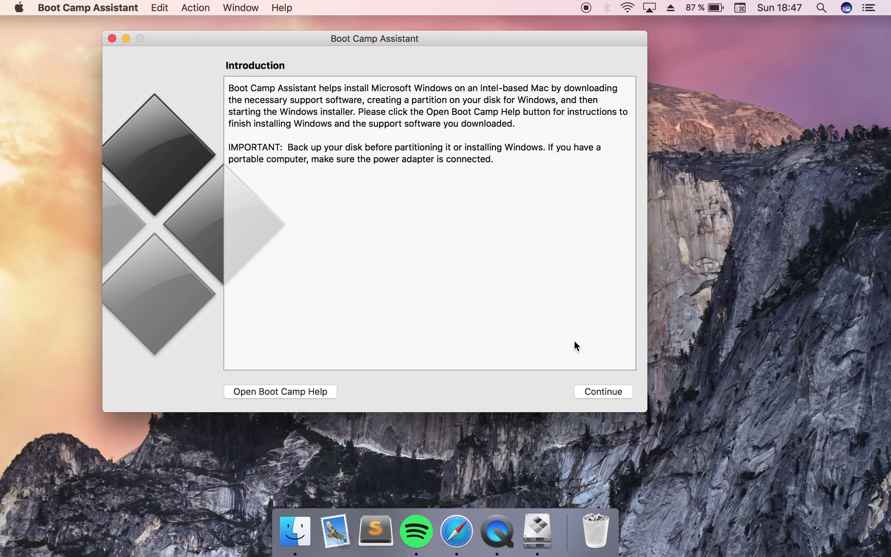
left_click(589, 396)
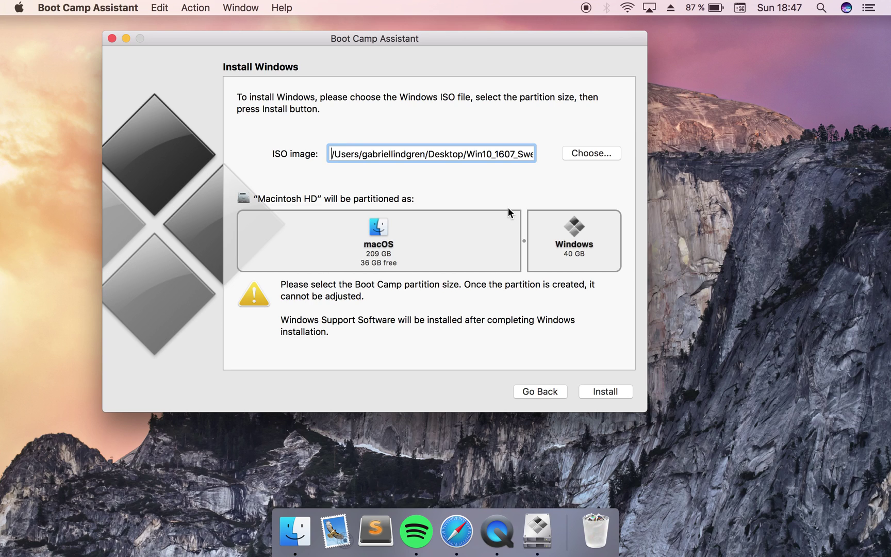
Choose Win10_1607_Swedish_x64.iso from the Desktop as the ISO image
left_click(584, 155)
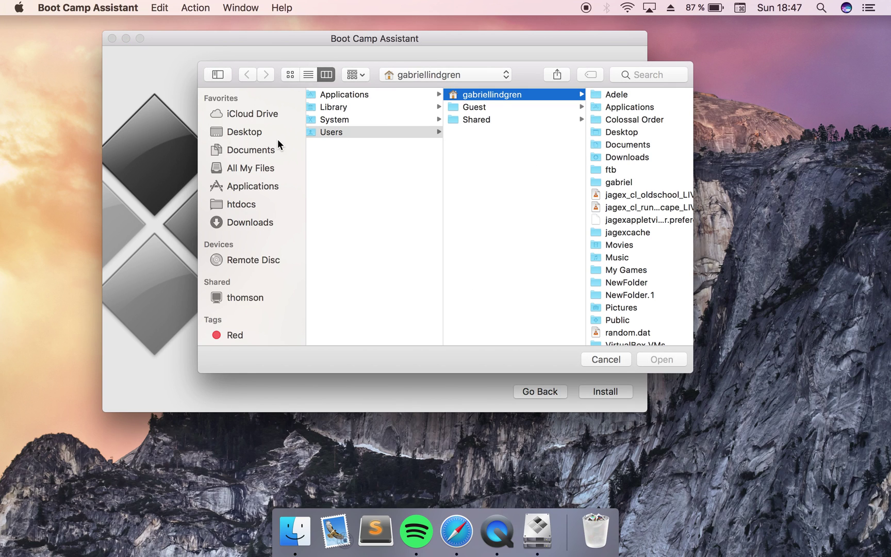
left_click(246, 131)
left_click(355, 96)
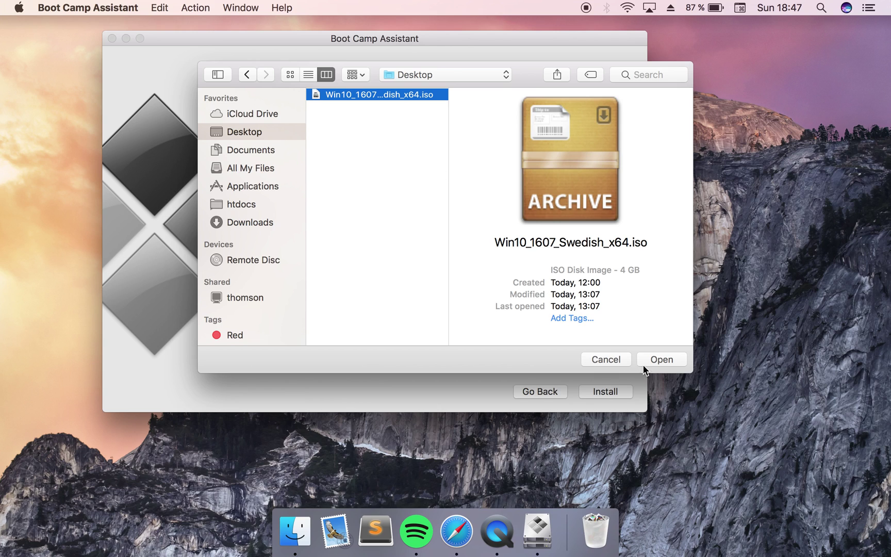
left_click(656, 359)
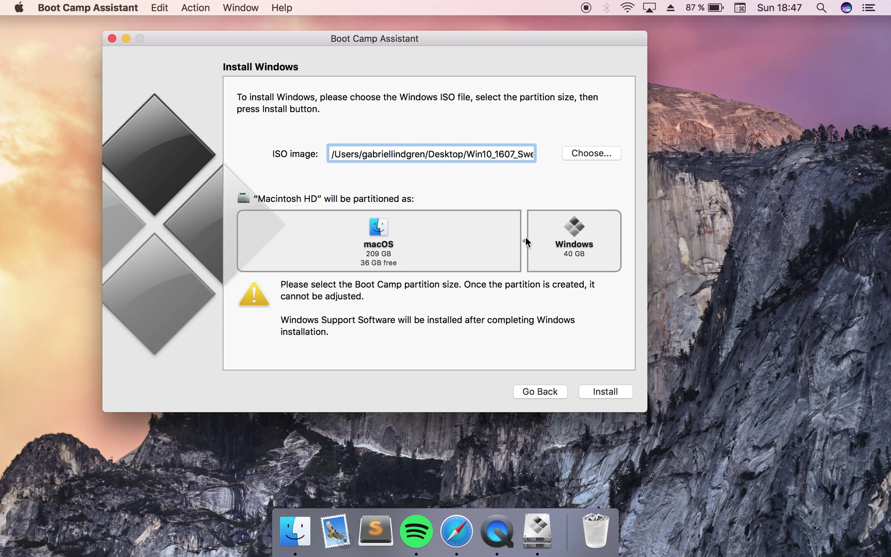
Drag the partition divider so Windows gets 40 GB and macOS 209 GB
left_click_drag(526, 237, 576, 255)
left_click_drag(524, 243, 498, 243)
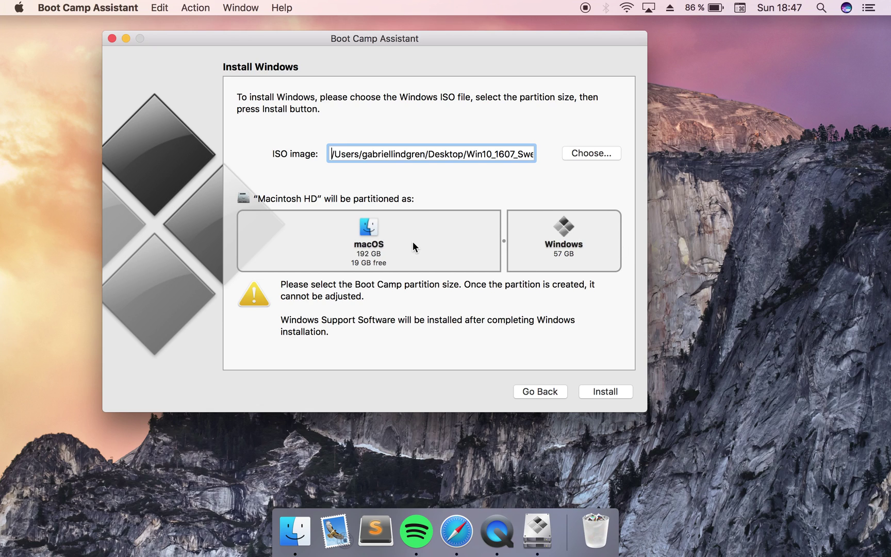
left_click_drag(504, 242, 524, 246)
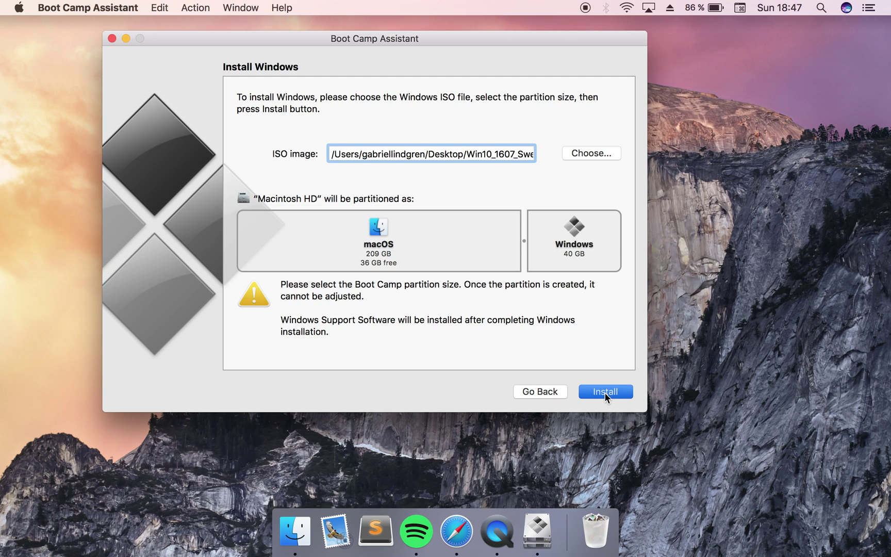
Start the install and continue on battery power so the support software downloads
key("Return")
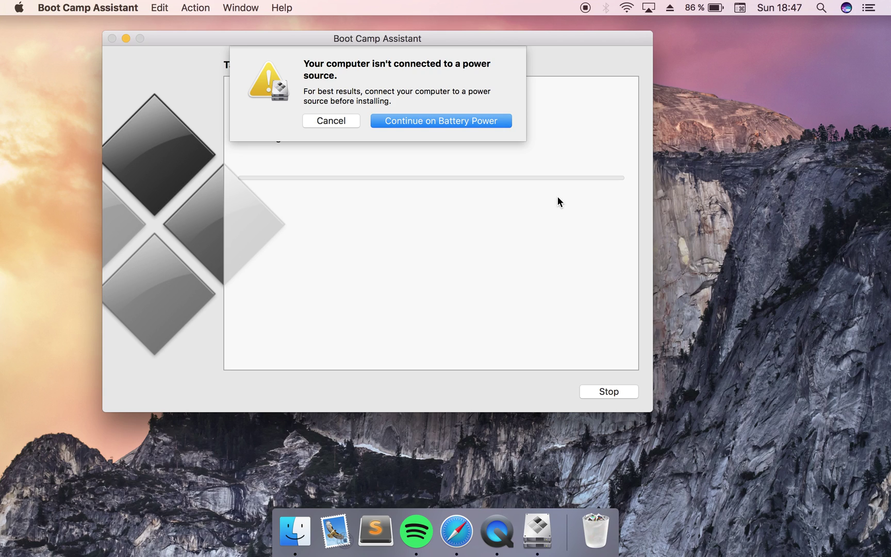
left_click(457, 122)
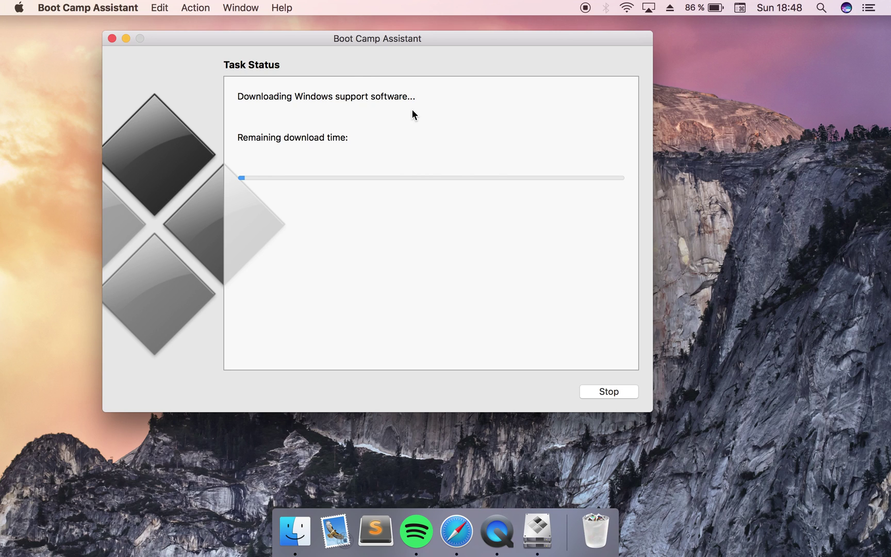
left_click_drag(332, 42, 361, 41)
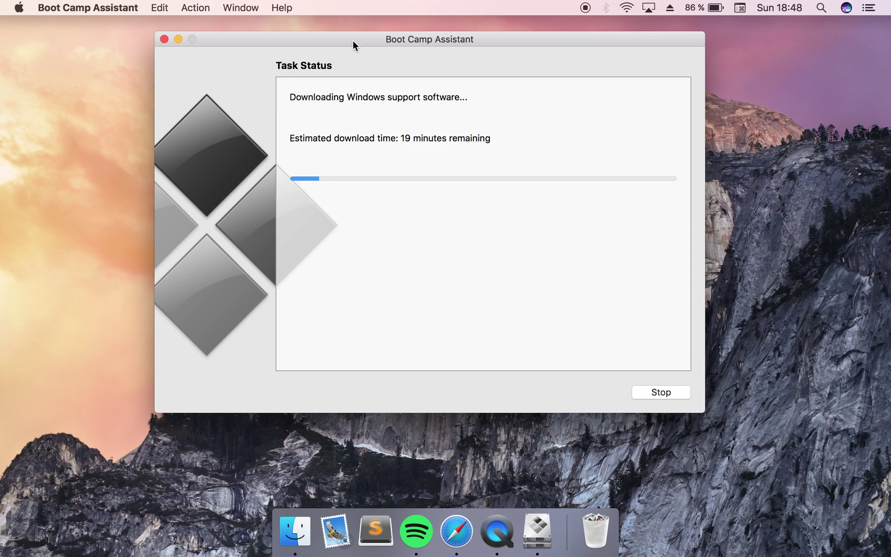
left_click_drag(354, 41, 367, 51)
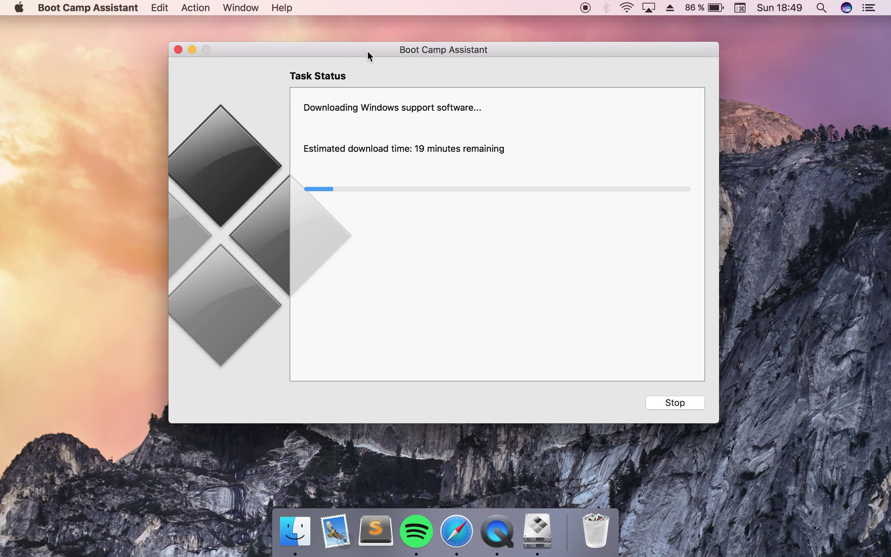